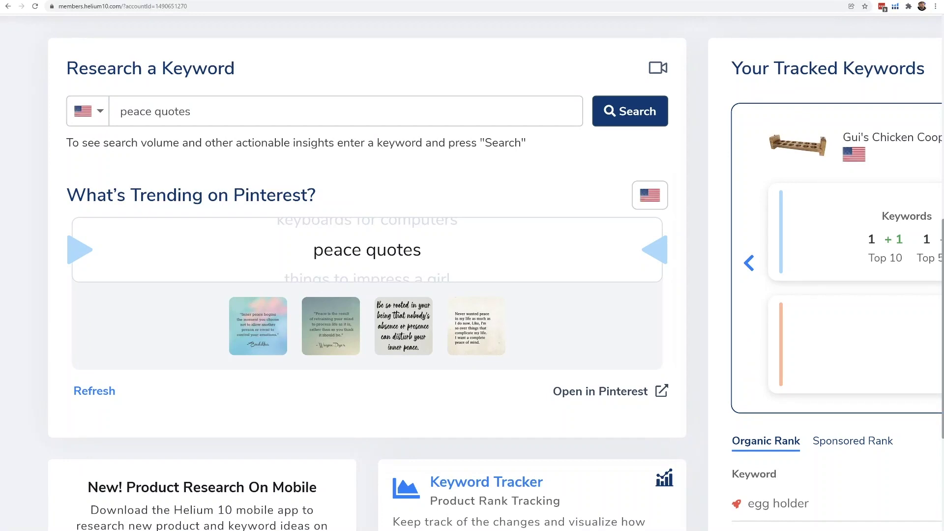
Refresh the trending Pinterest keywords until "tapered square nails" comes up, and open its search trend graph on Pinterest
{"action": "left_click", "coordinate": [97, 394]}
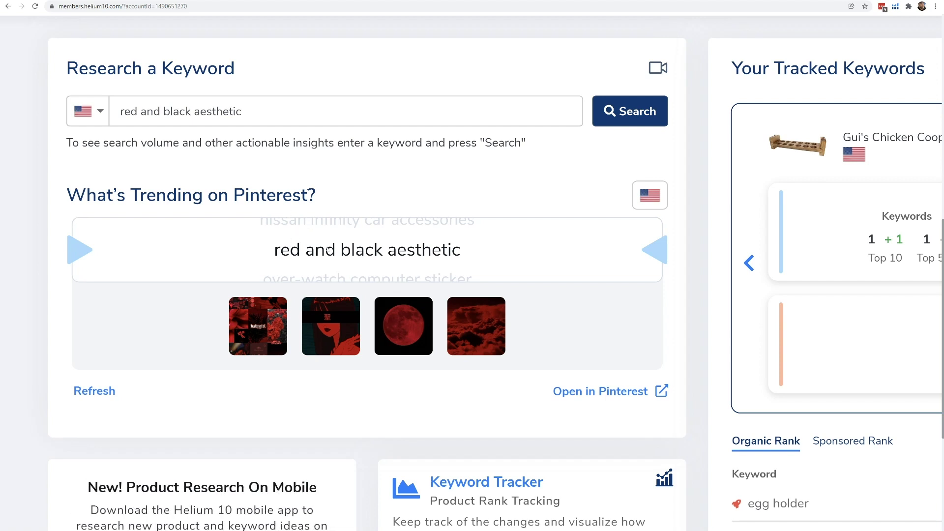
{"action": "left_click", "coordinate": [100, 391]}
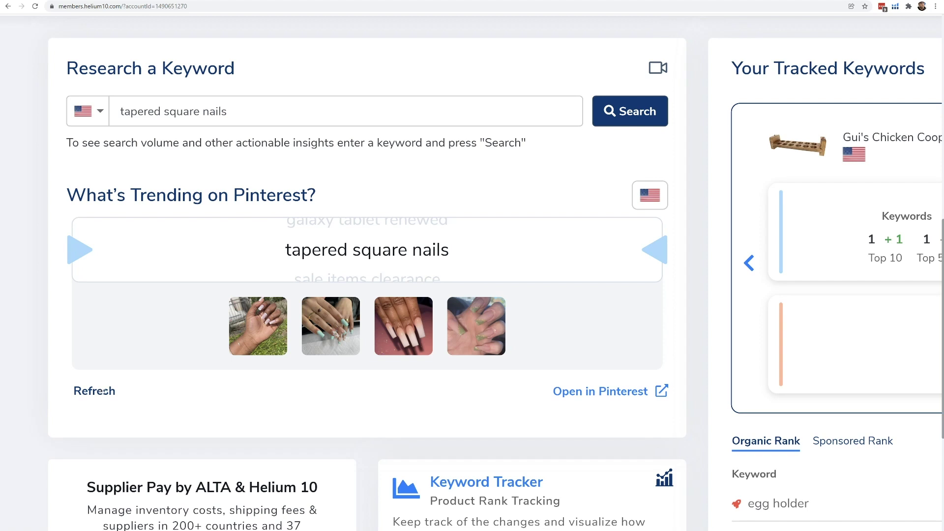
{"action": "left_click", "coordinate": [570, 392]}
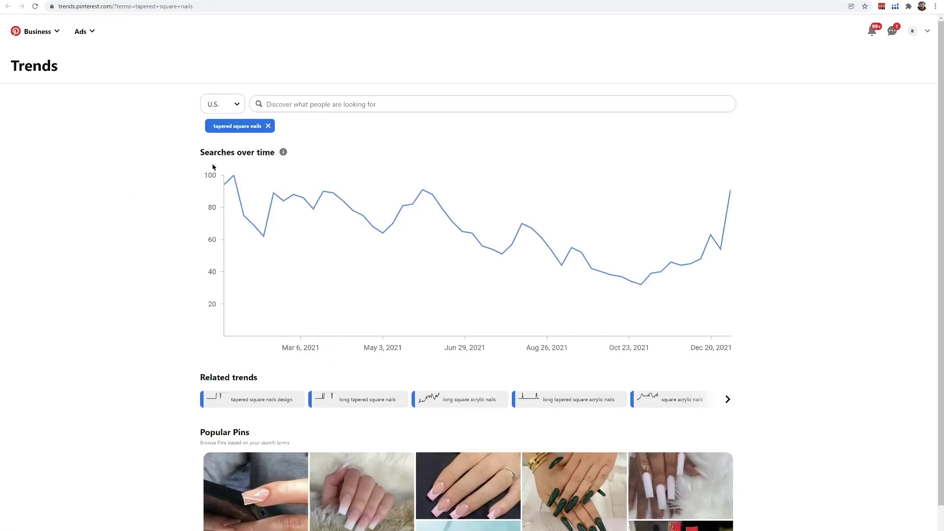
{"action": "mouse_move", "coordinate": [684, 265]}
{"action": "scroll", "coordinate": [683, 265], "scroll_direction": "up", "scroll_amount": 2}
{"action": "scroll", "coordinate": [813, 277], "scroll_direction": "up", "scroll_amount": 2}
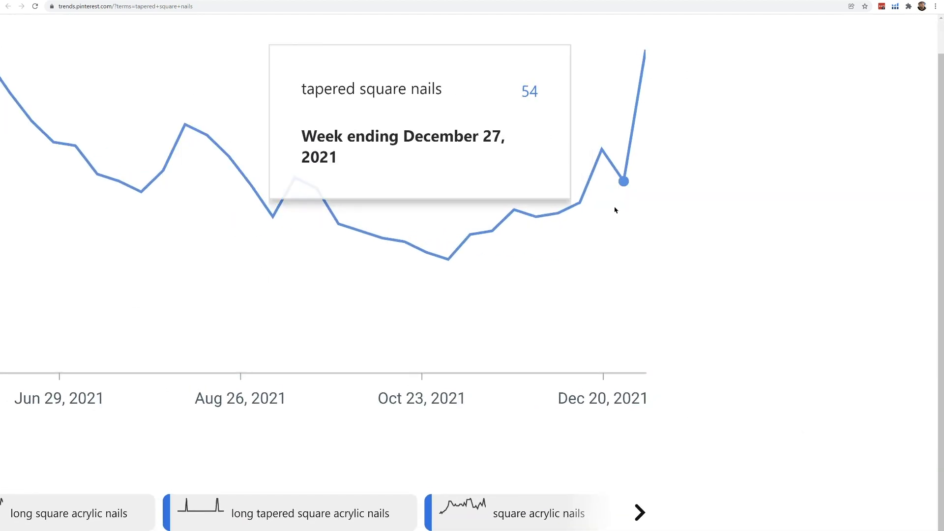
{"action": "scroll", "coordinate": [543, 384], "scroll_direction": "down", "scroll_amount": 4}
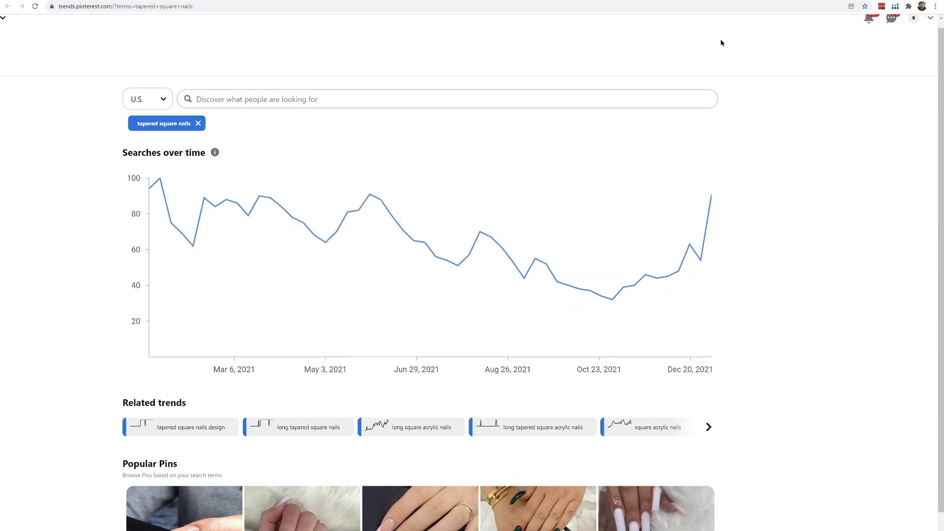
Analyze Amazon product demand for "tapered square nails" with the Helium 10 extension, review the results and leave the trends page
{"action": "left_click", "coordinate": [896, 7]}
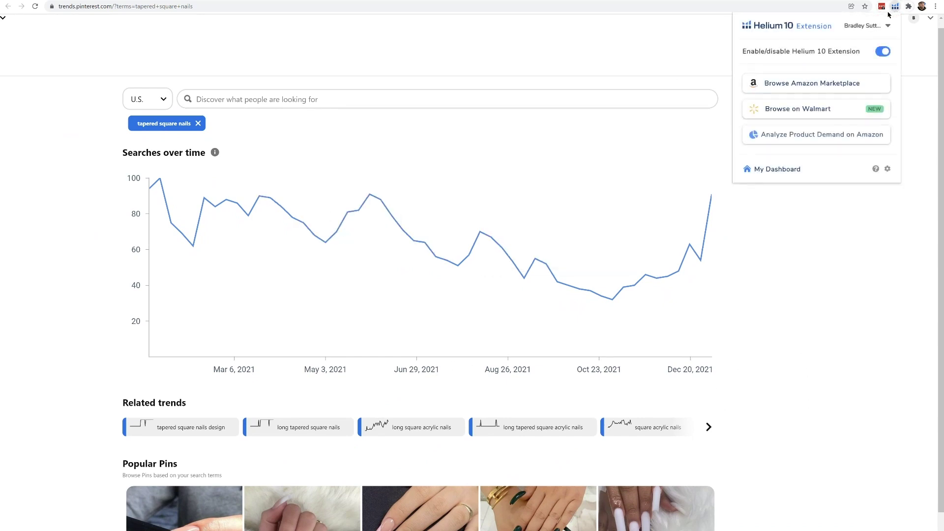
{"action": "left_click", "coordinate": [779, 134]}
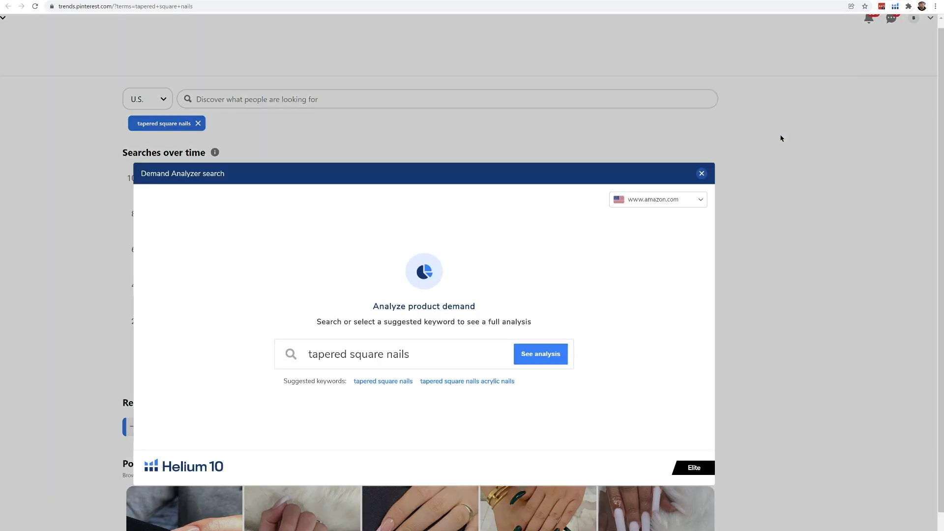
{"action": "left_click", "coordinate": [543, 361]}
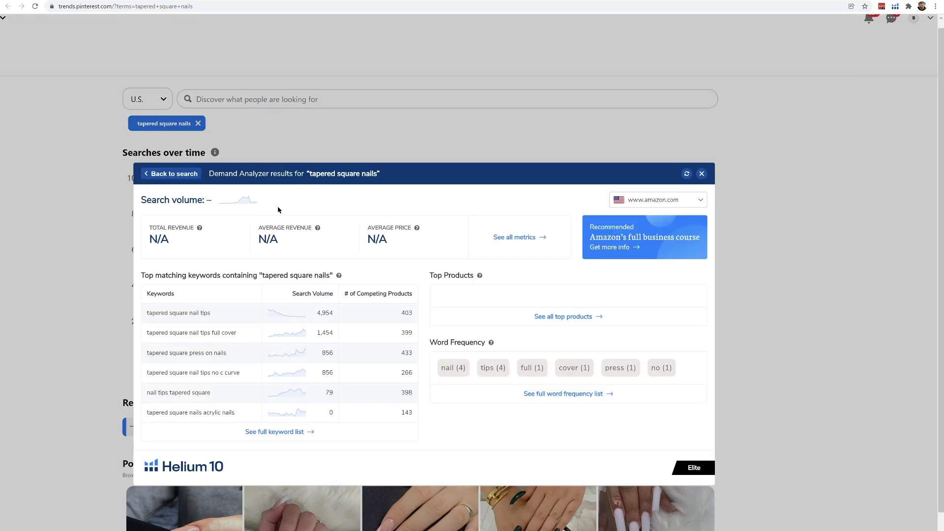
{"action": "scroll", "coordinate": [240, 203], "scroll_direction": "up", "scroll_amount": 4}
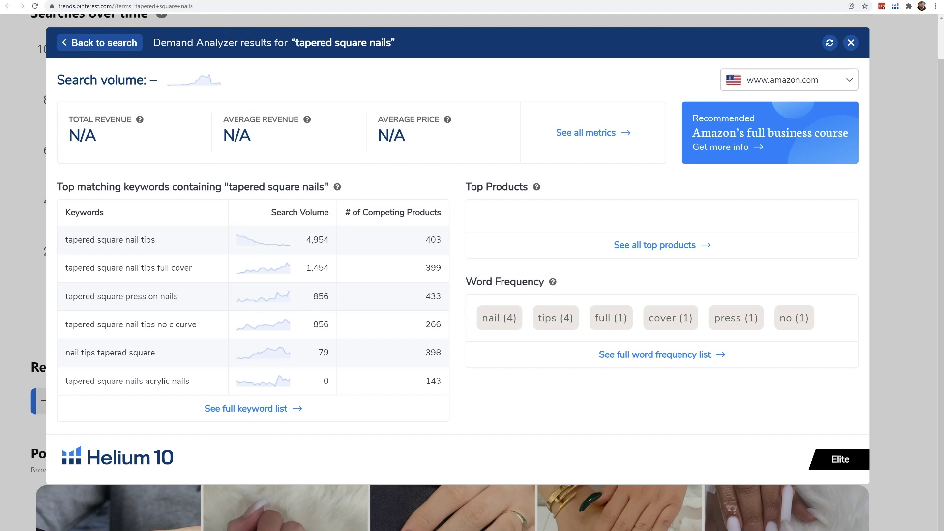
{"action": "key", "text": "ctrl+w"}
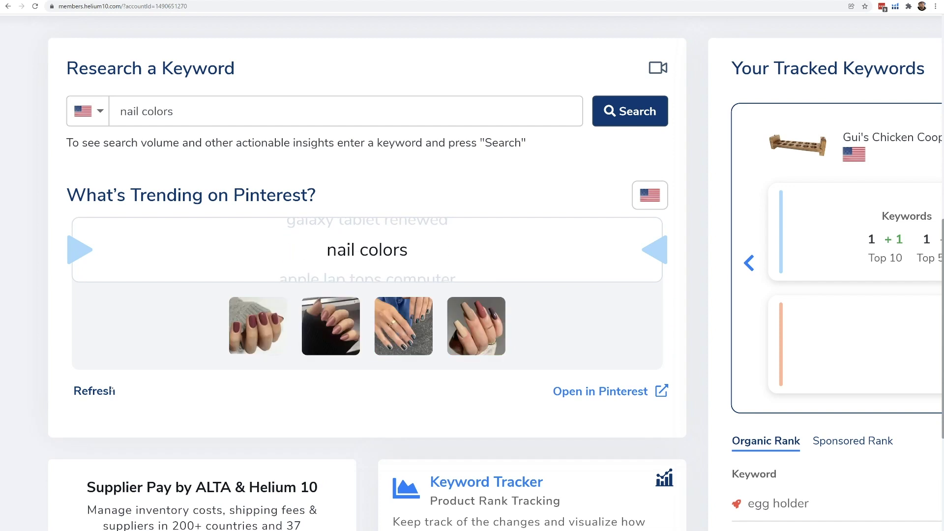
Refresh the trending Pinterest keywords until "dark academia" comes up, and open its trend graph and popular pins on Pinterest
{"action": "left_click", "coordinate": [110, 392]}
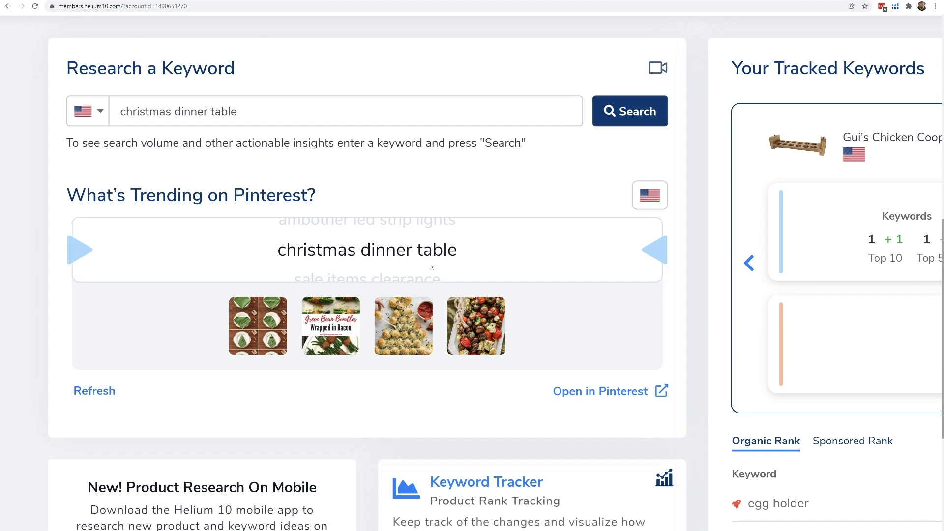
{"action": "left_click", "coordinate": [108, 392]}
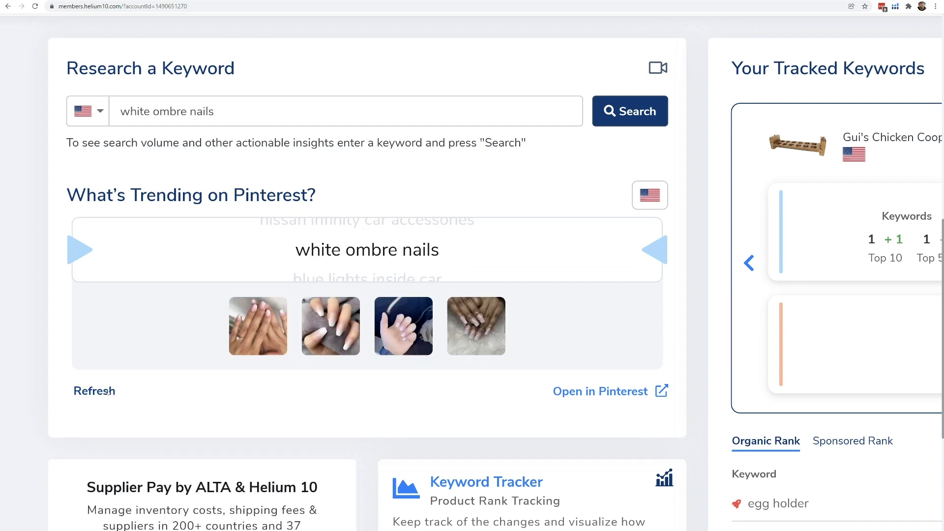
{"action": "left_click", "coordinate": [107, 392]}
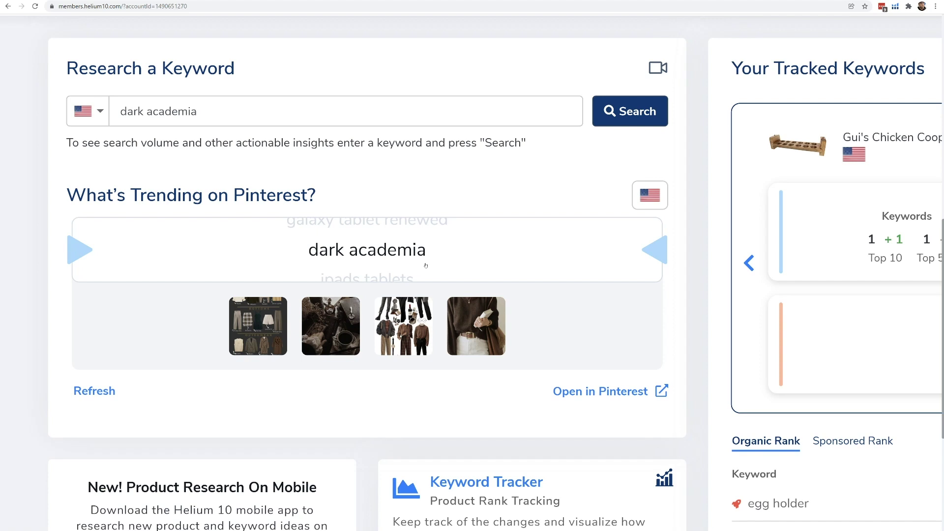
{"action": "left_click", "coordinate": [577, 392]}
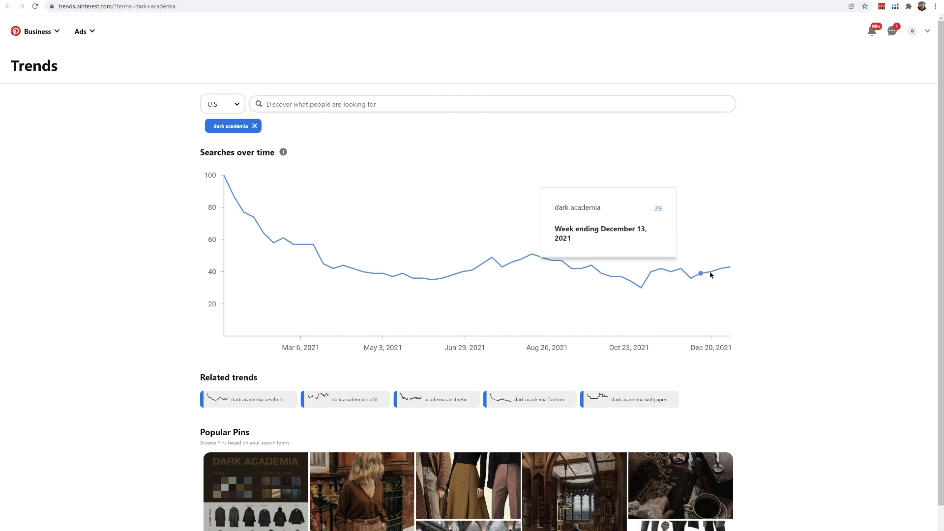
{"action": "scroll", "coordinate": [716, 275], "scroll_direction": "down", "scroll_amount": 2}
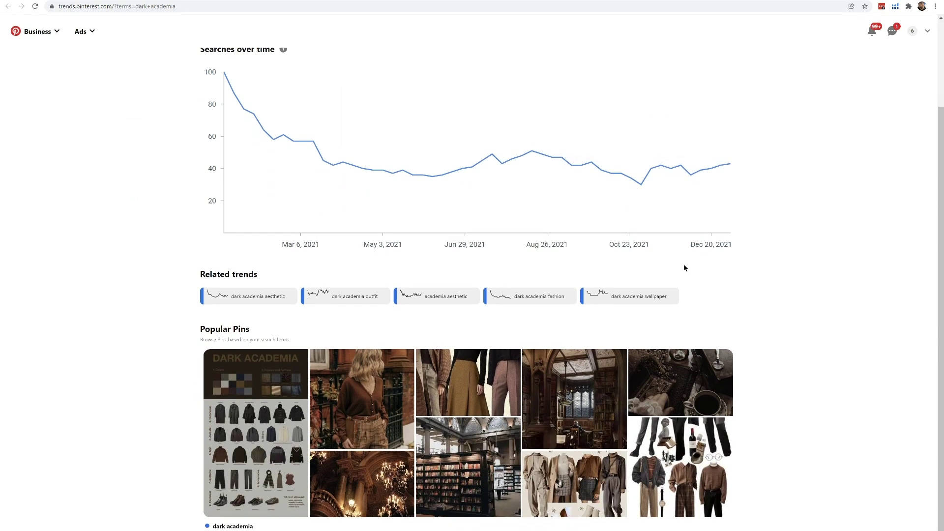
Analyze Amazon product demand for "dark academia" with the Helium 10 extension and review its top matching keywords
{"action": "left_click", "coordinate": [897, 6]}
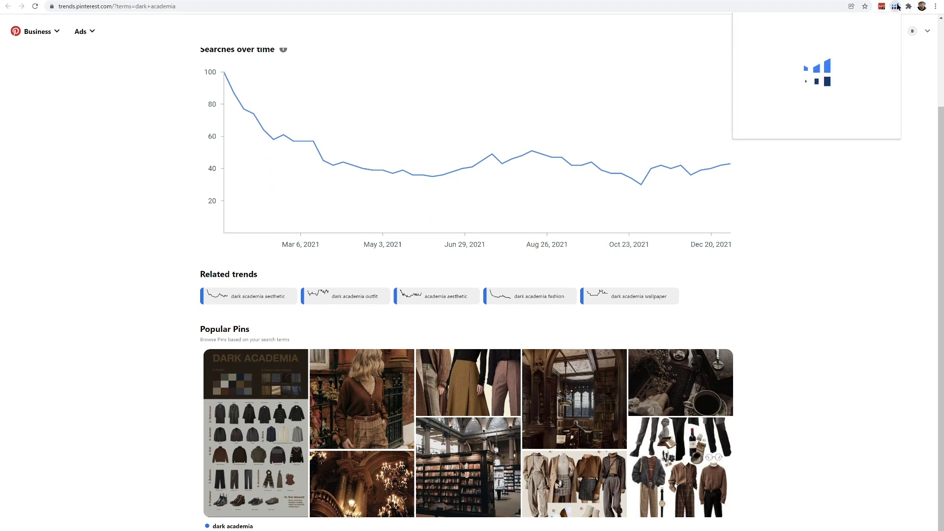
{"action": "left_click", "coordinate": [795, 132]}
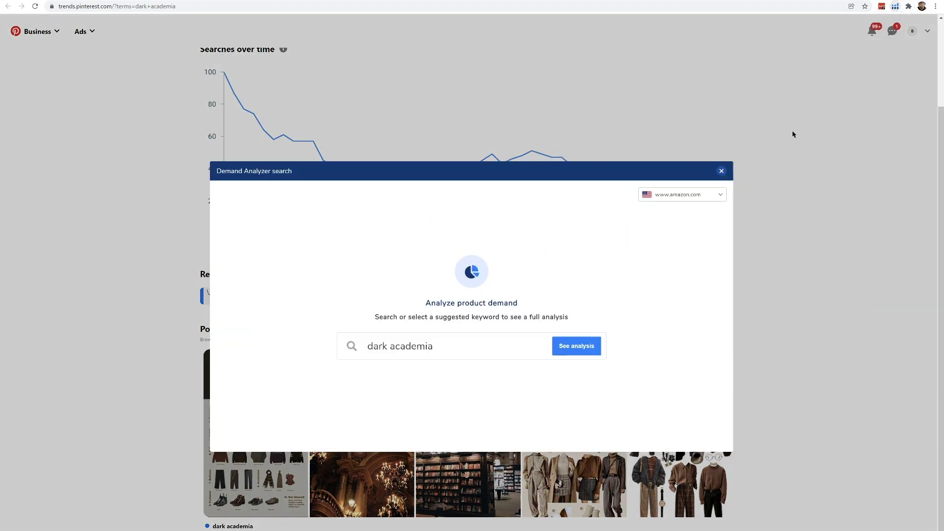
{"action": "left_click", "coordinate": [586, 341]}
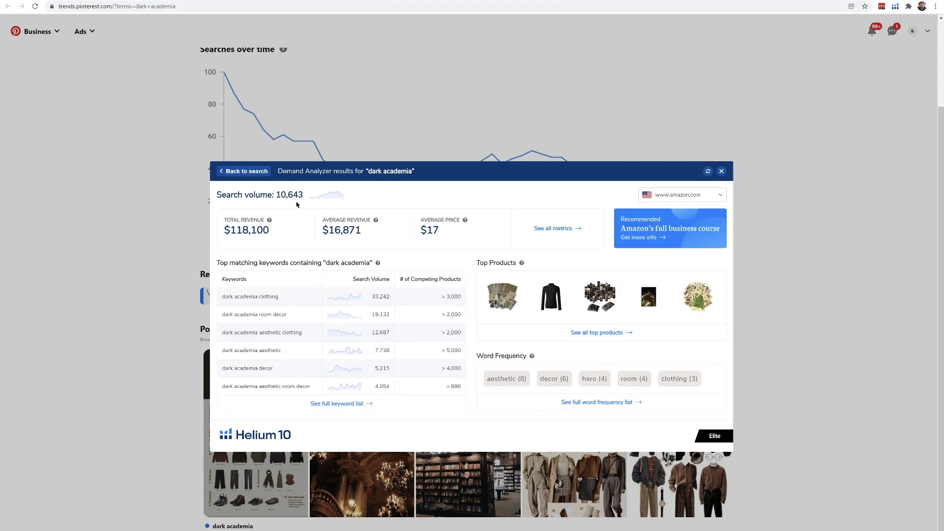
{"action": "scroll", "coordinate": [477, 402], "scroll_direction": "up", "scroll_amount": 5}
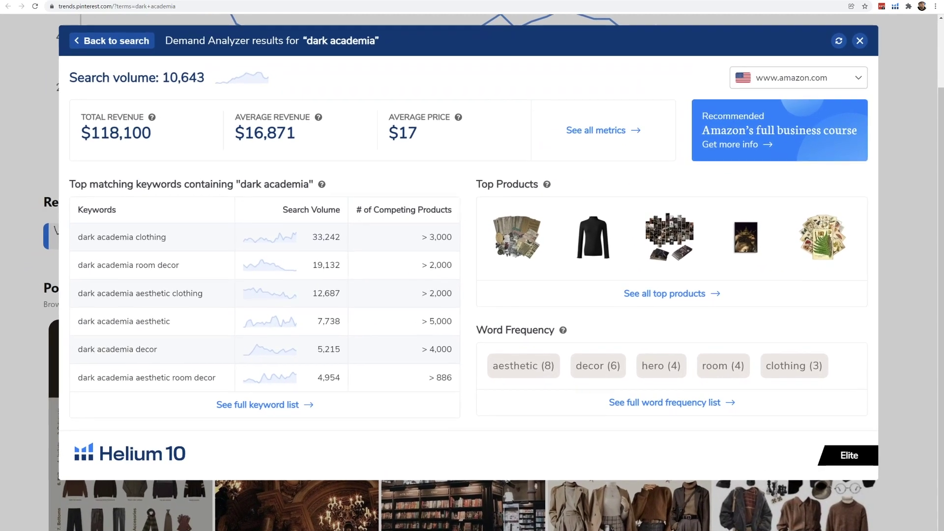
{"action": "scroll", "coordinate": [787, 433], "scroll_direction": "down", "scroll_amount": 2}
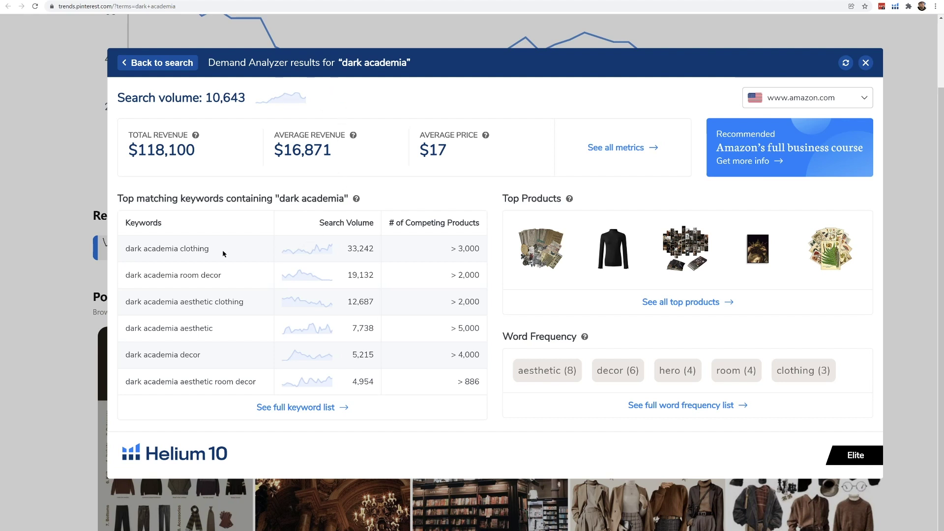
{"action": "left_click_drag", "start_coordinate": [151, 275], "coordinate": [229, 276]}
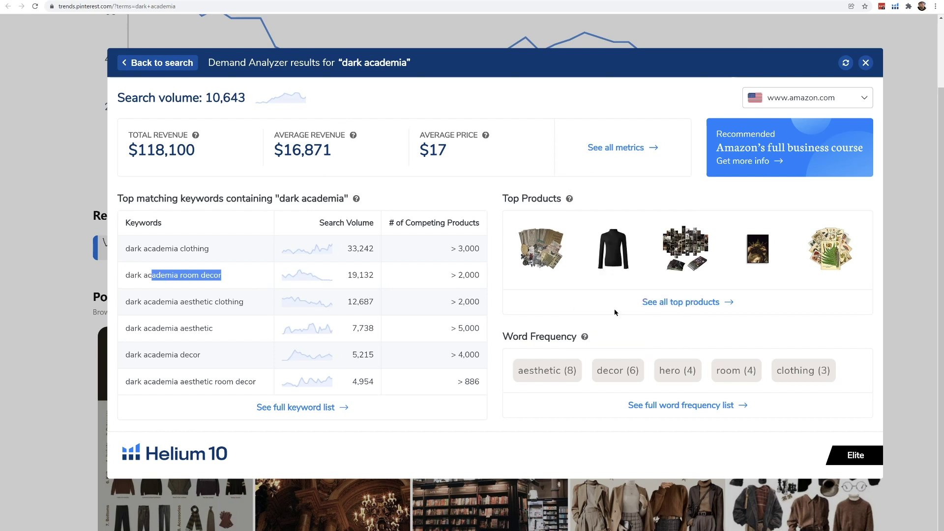
Open all top products for "dark academia" in Black Box and look through the niche's product list
{"action": "left_click", "coordinate": [657, 303]}
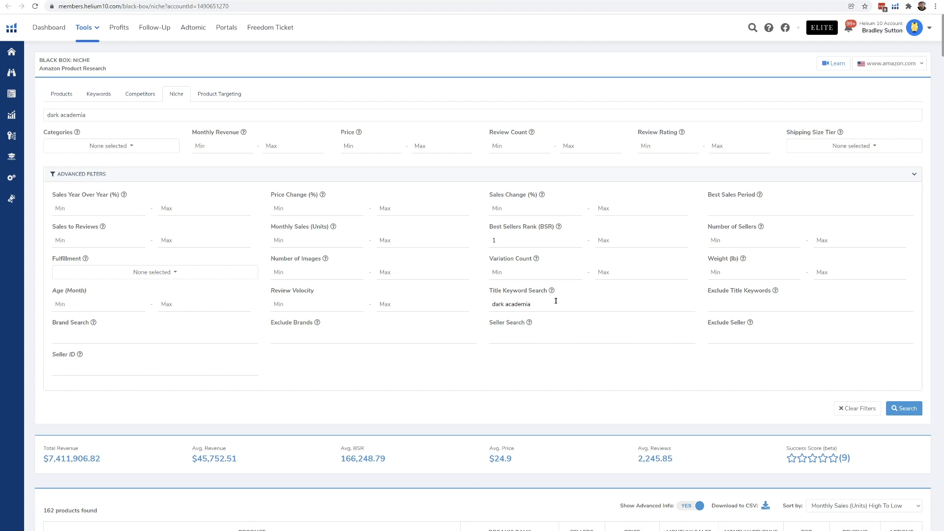
{"action": "scroll", "coordinate": [307, 163], "scroll_direction": "down", "scroll_amount": 5}
{"action": "scroll", "coordinate": [307, 162], "scroll_direction": "down", "scroll_amount": 6}
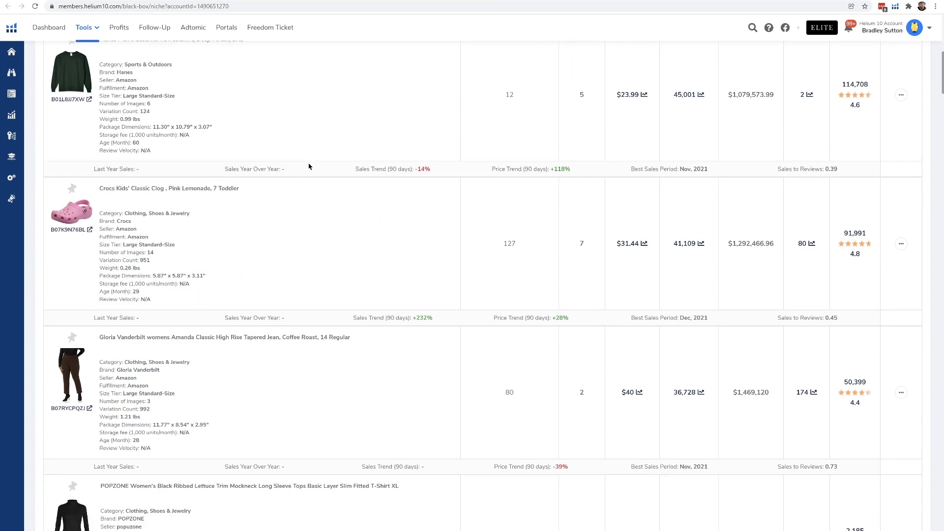
{"action": "scroll", "coordinate": [309, 166], "scroll_direction": "down", "scroll_amount": 1}
{"action": "scroll", "coordinate": [466, 190], "scroll_direction": "down", "scroll_amount": 1}
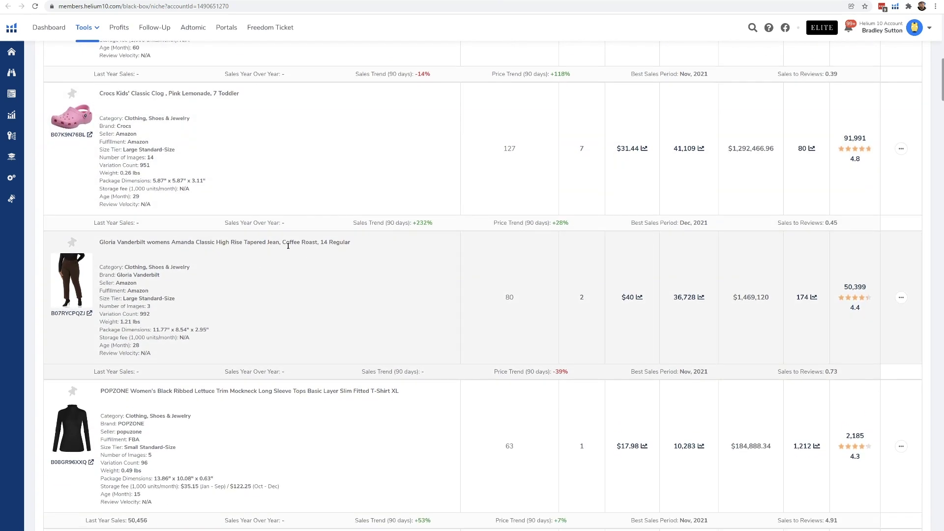
{"action": "scroll", "coordinate": [235, 257], "scroll_direction": "down", "scroll_amount": 5}
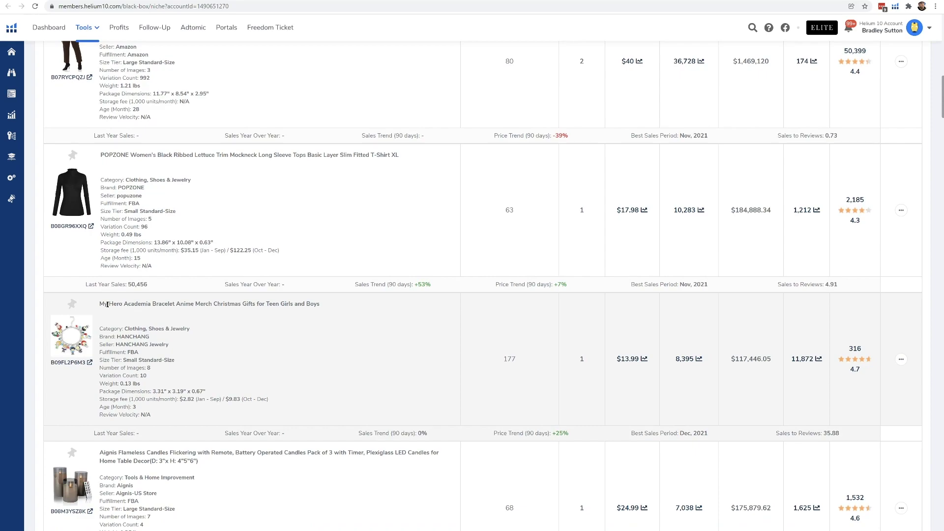
{"action": "scroll", "coordinate": [247, 302], "scroll_direction": "down", "scroll_amount": 4}
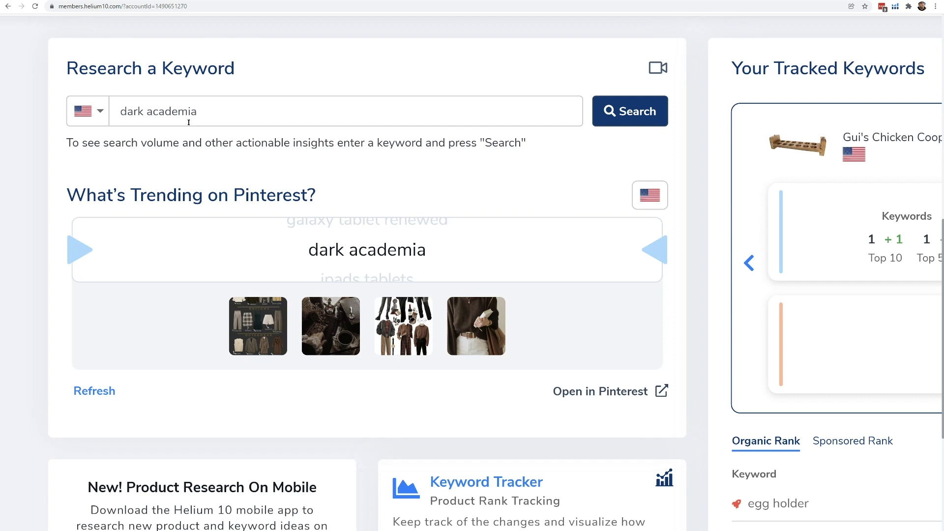
Research the keyword "dark academia" on the Helium 10 dashboard and review its search volume and related phrases
{"action": "left_click", "coordinate": [613, 117]}
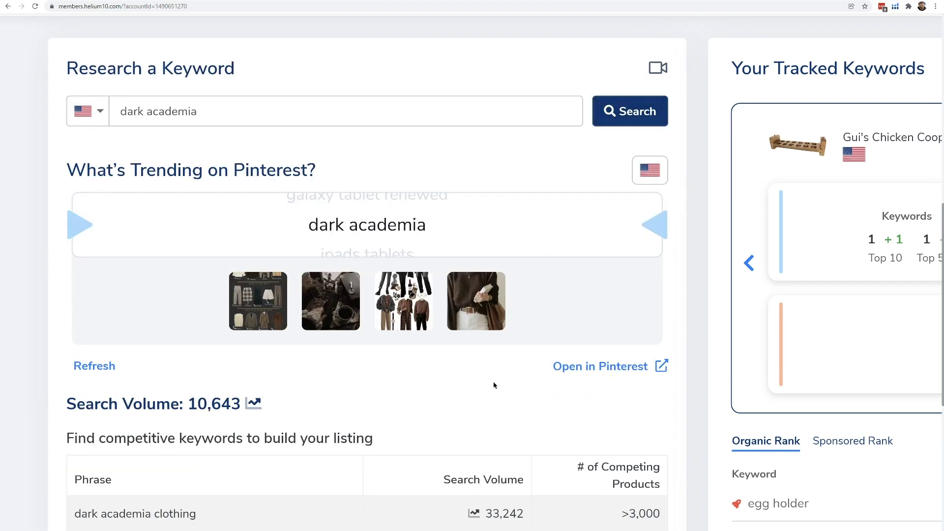
{"action": "scroll", "coordinate": [494, 386], "scroll_direction": "down", "scroll_amount": 3}
{"action": "scroll", "coordinate": [491, 390], "scroll_direction": "down", "scroll_amount": 1}
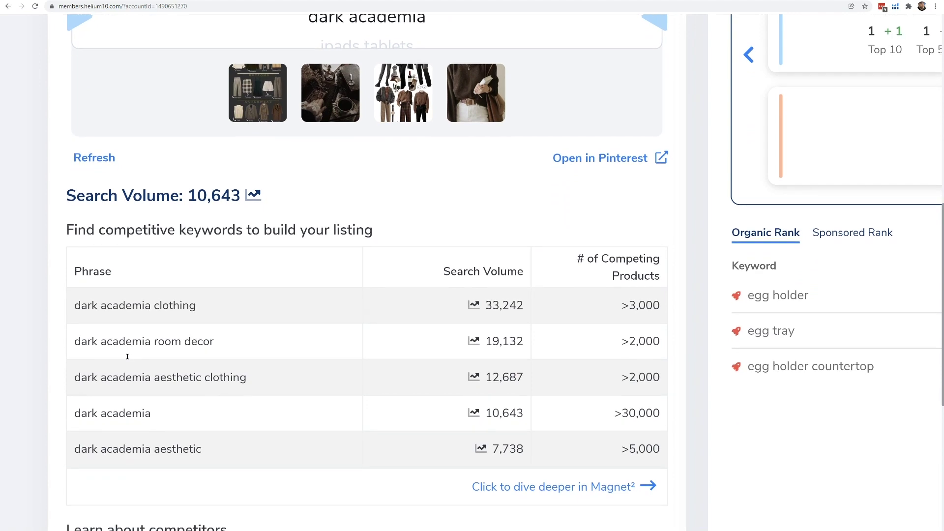
{"action": "scroll", "coordinate": [118, 327], "scroll_direction": "down", "scroll_amount": 1}
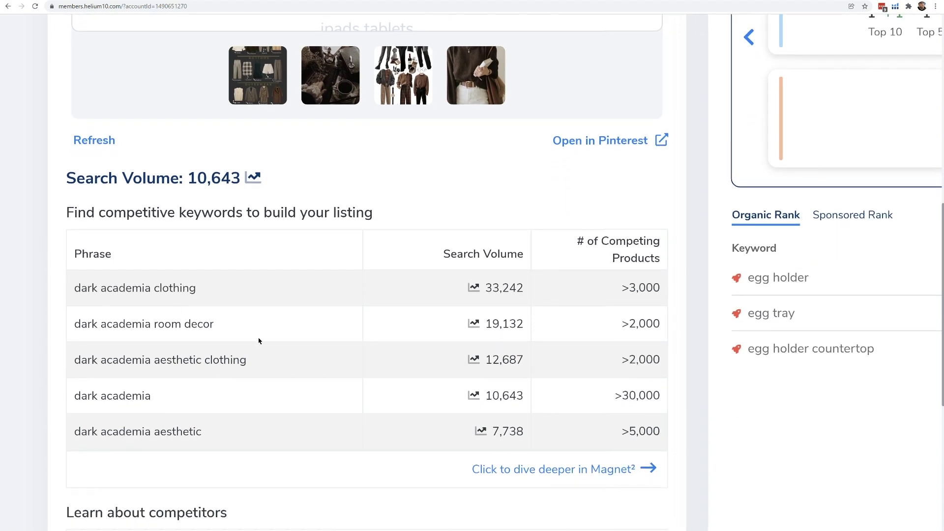
Open the "dark academia" keyword research in Magnet and look through its word frequency list
{"action": "left_click", "coordinate": [561, 469]}
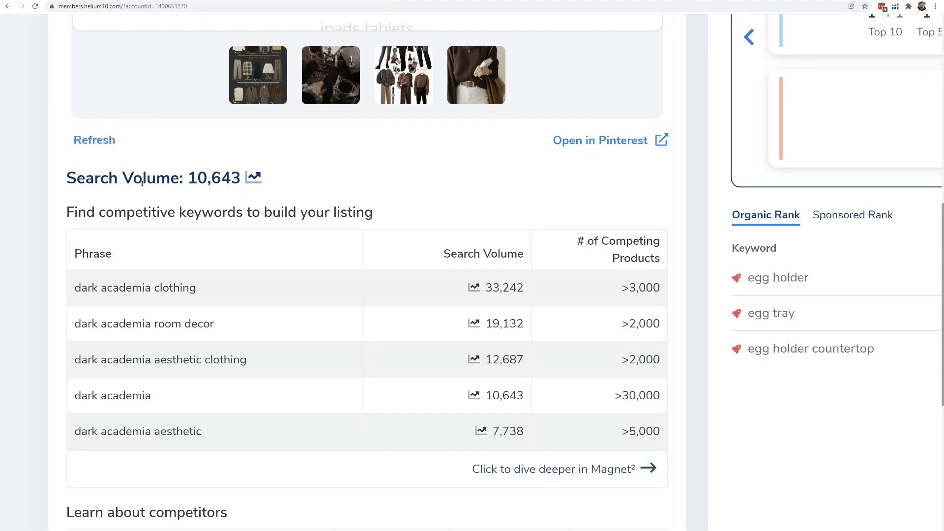
{"action": "scroll", "coordinate": [172, 222], "scroll_direction": "up", "scroll_amount": 5}
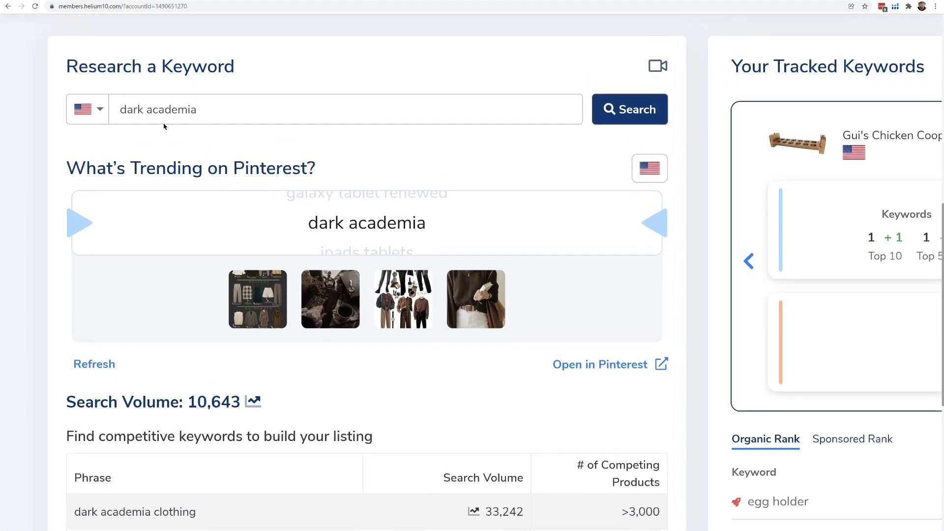
{"action": "scroll", "coordinate": [175, 195], "scroll_direction": "down", "scroll_amount": 3}
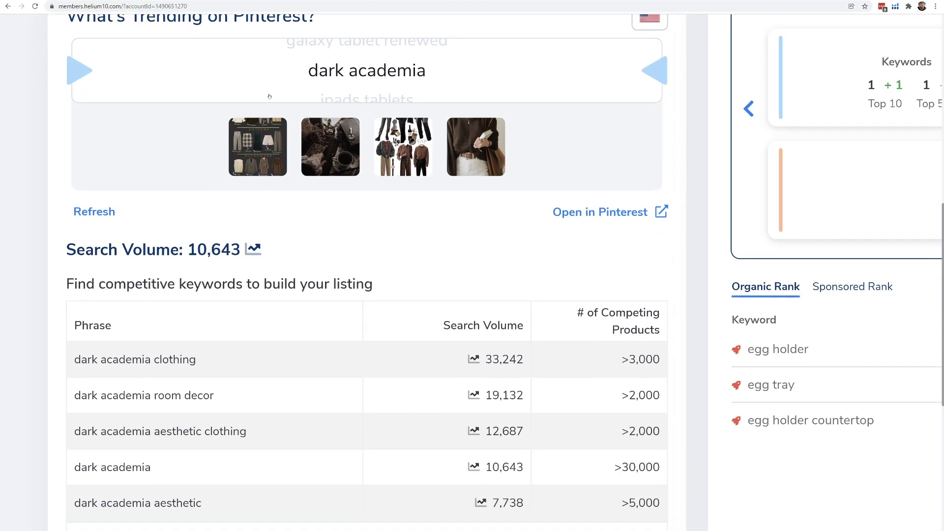
{"action": "scroll", "coordinate": [228, 316], "scroll_direction": "up", "scroll_amount": 1}
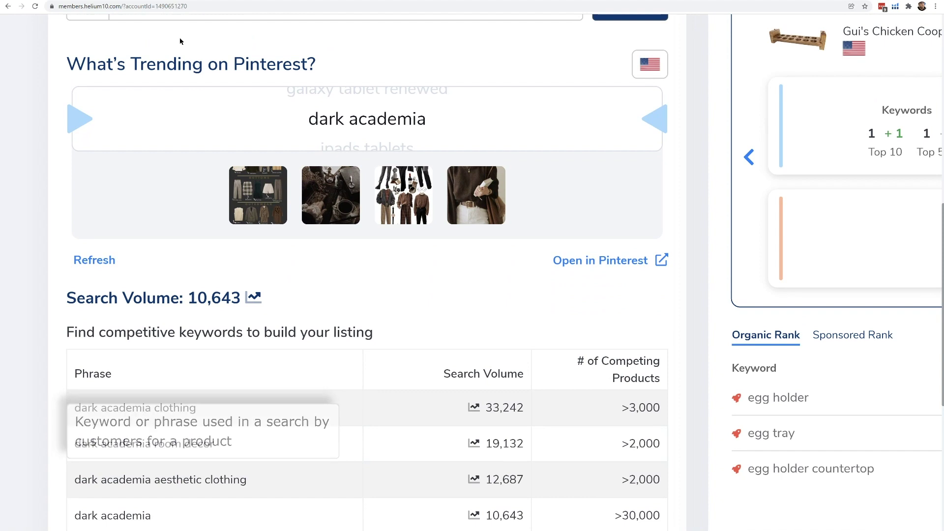
{"action": "left_click", "coordinate": [630, 17]}
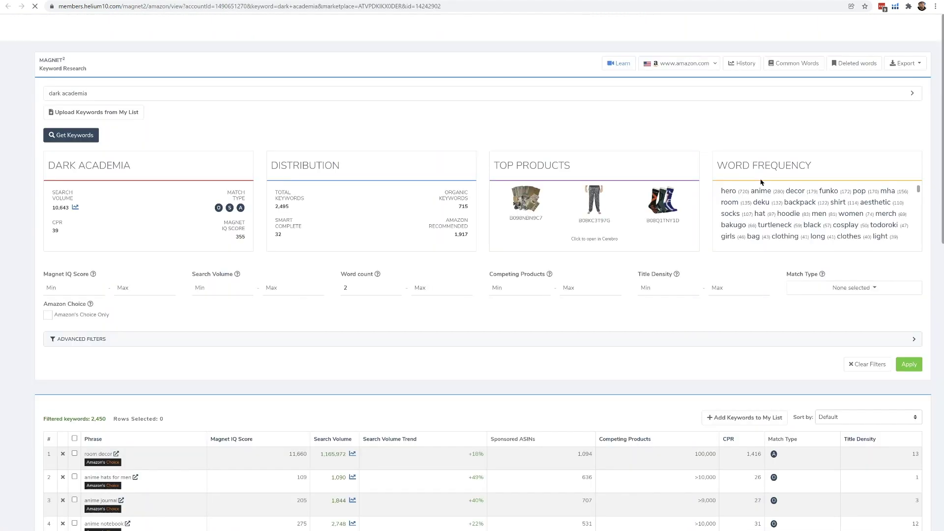
{"action": "scroll", "coordinate": [787, 206], "scroll_direction": "down", "scroll_amount": 2}
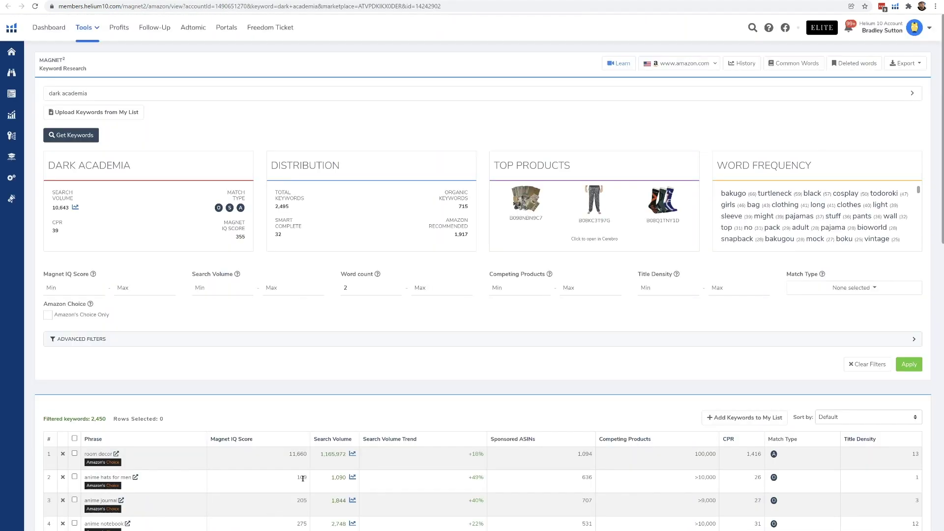
Filter the Magnet keywords to phrases containing "dark academia" and sort them by search volume from high to low
{"action": "left_click", "coordinate": [157, 339]}
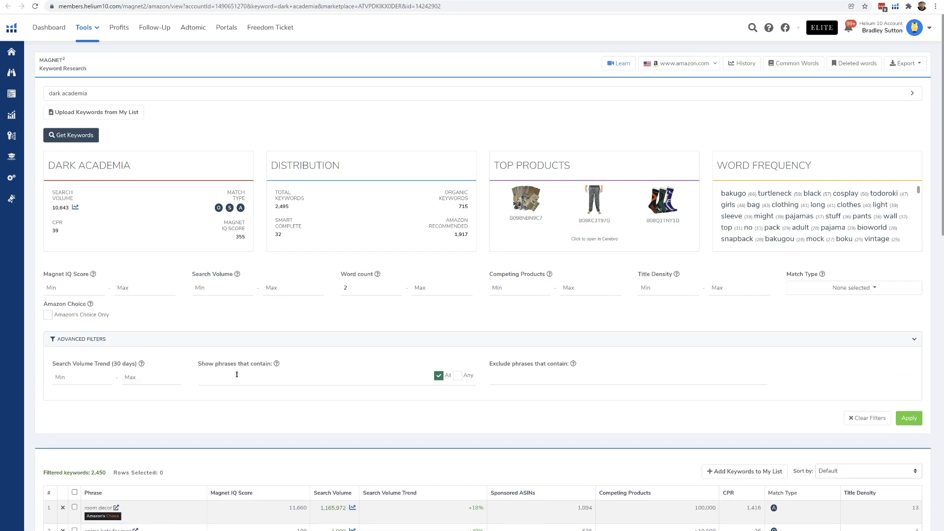
{"action": "type", "text": "dark academia"}
{"action": "left_click", "coordinate": [910, 416]}
{"action": "scroll", "coordinate": [687, 380], "scroll_direction": "down", "scroll_amount": 5}
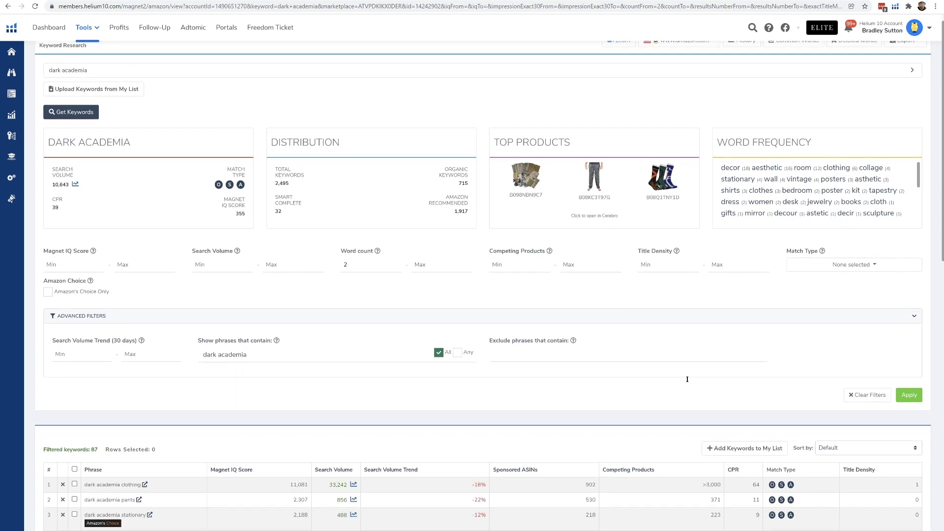
{"action": "left_click", "coordinate": [339, 244]}
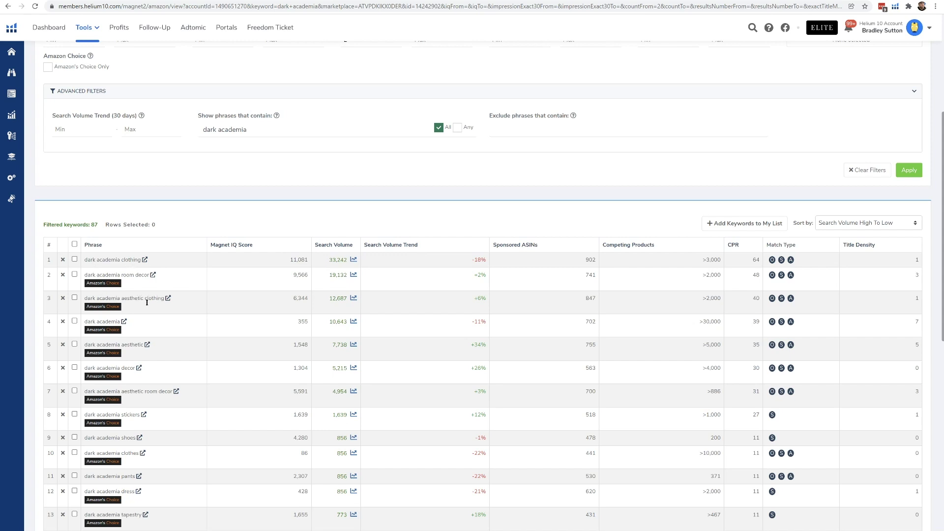
Open the Amazon search results for "dark academia room decor" and look through the listed products
{"action": "left_click", "coordinate": [153, 275]}
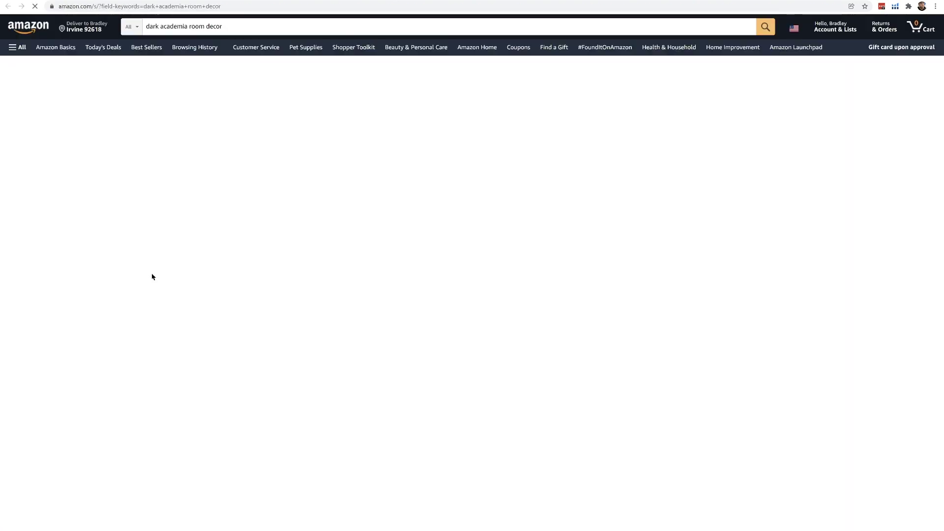
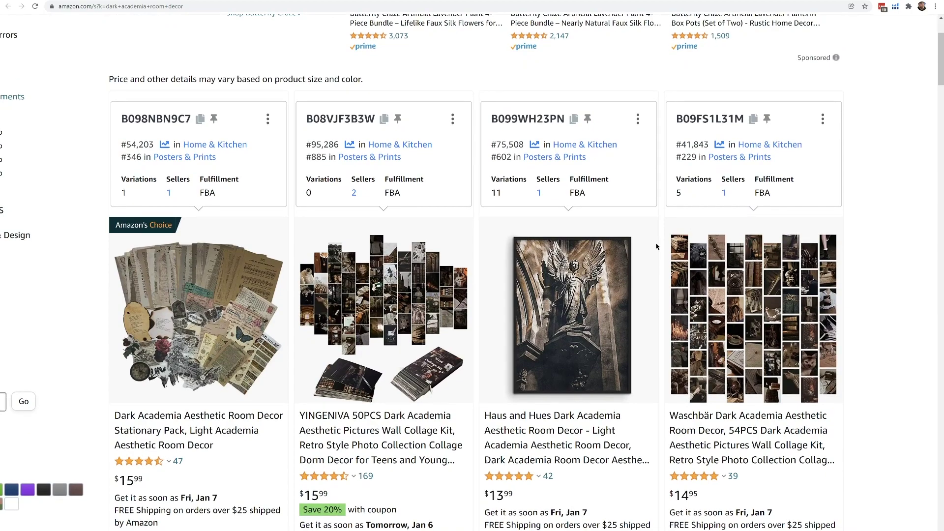
{"action": "scroll", "coordinate": [657, 246], "scroll_direction": "down", "scroll_amount": 15}
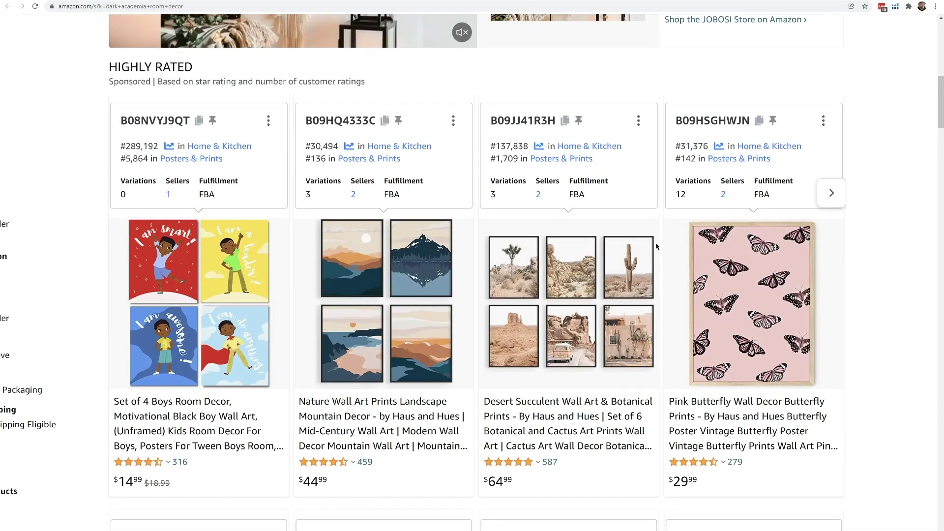
{"action": "scroll", "coordinate": [537, 234], "scroll_direction": "down", "scroll_amount": 1}
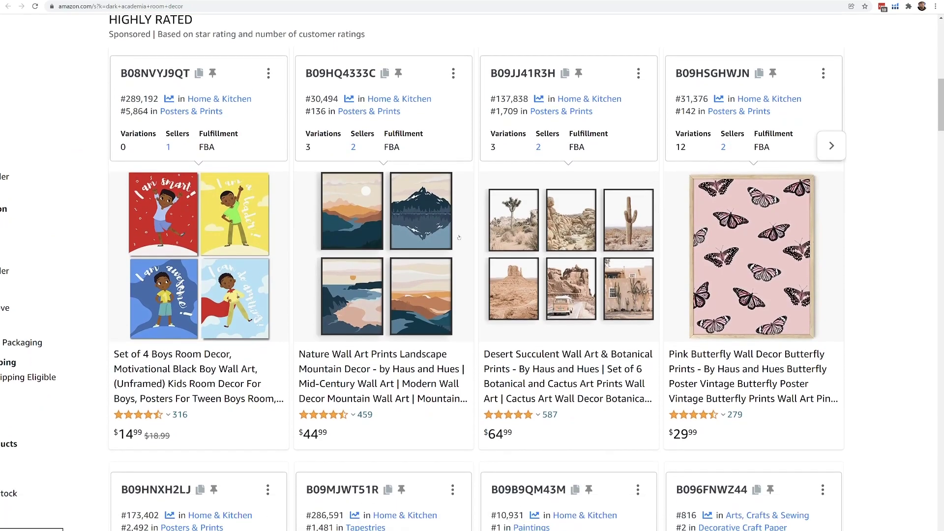
{"action": "scroll", "coordinate": [459, 238], "scroll_direction": "up", "scroll_amount": 12}
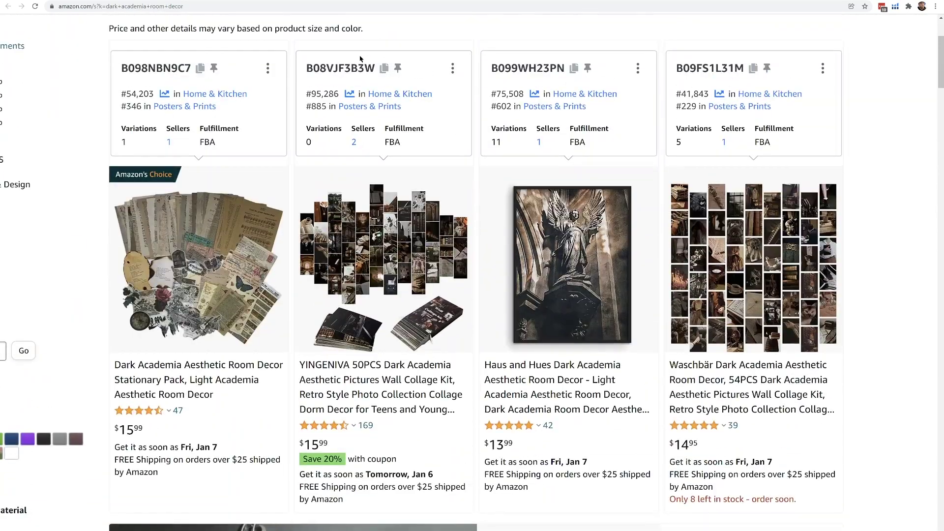
{"action": "scroll", "coordinate": [792, 205], "scroll_direction": "down", "scroll_amount": 12}
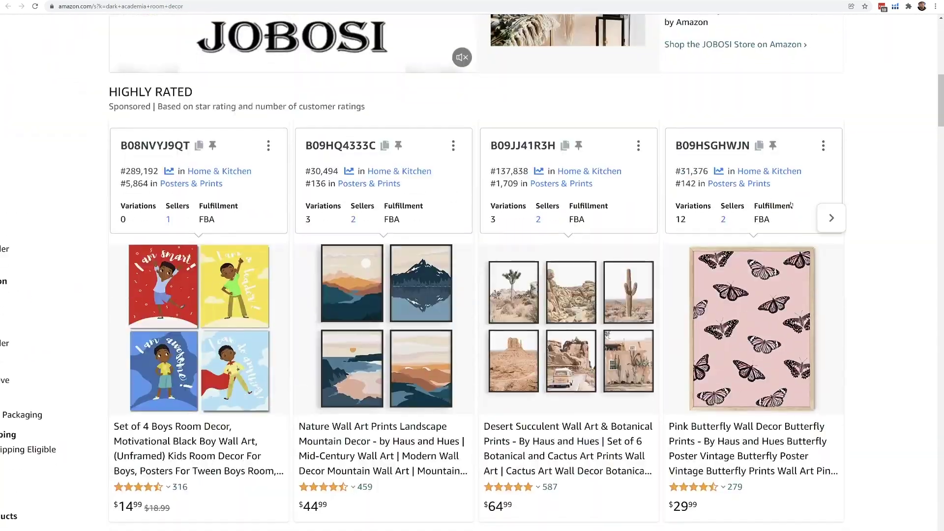
{"action": "scroll", "coordinate": [791, 205], "scroll_direction": "down", "scroll_amount": 3}
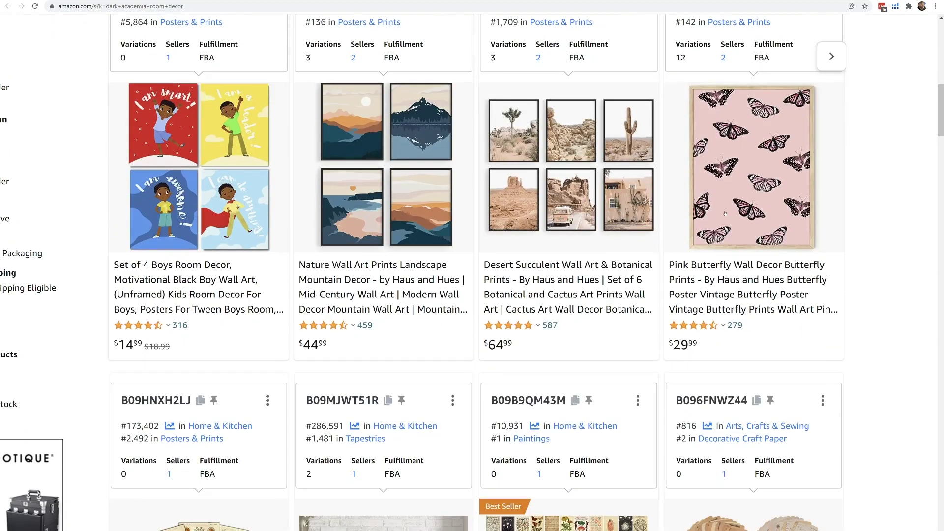
{"action": "scroll", "coordinate": [727, 209], "scroll_direction": "down", "scroll_amount": 6}
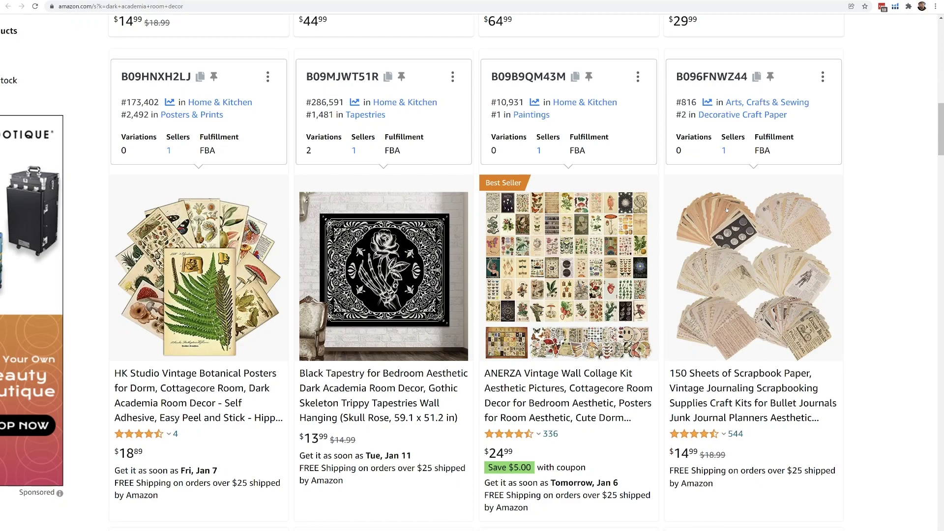
{"action": "scroll", "coordinate": [727, 209], "scroll_direction": "down", "scroll_amount": 2}
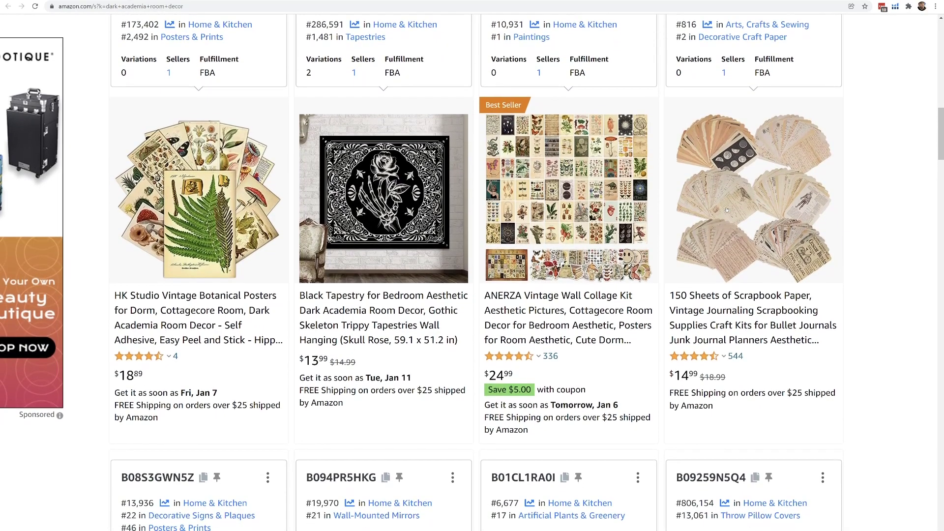
{"action": "scroll", "coordinate": [726, 209], "scroll_direction": "down", "scroll_amount": 1}
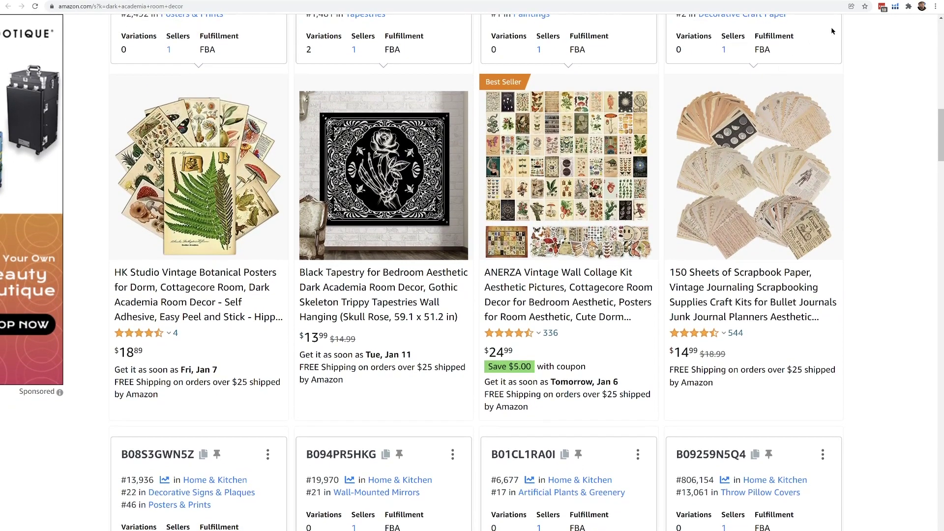
Run Xray product research on the "dark academia room decor" results and review each product's sales and revenue
{"action": "left_click", "coordinate": [897, 8]}
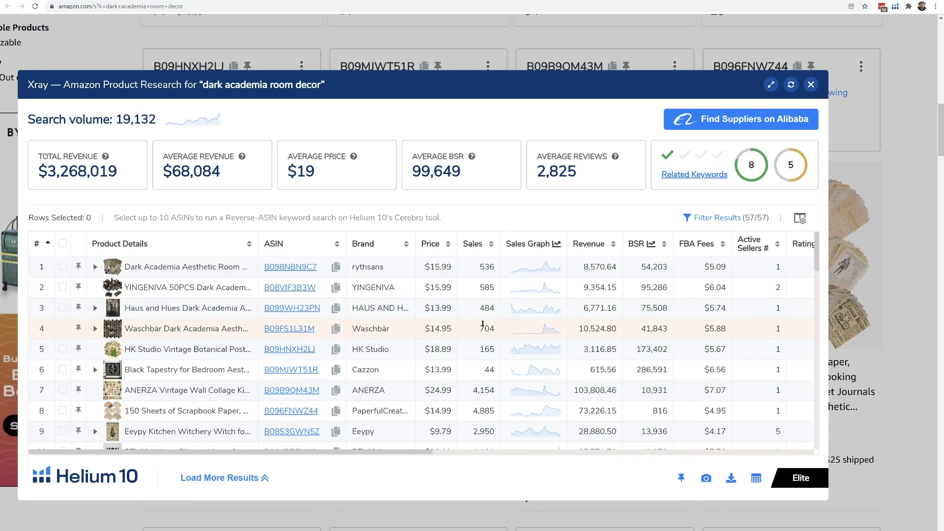
{"action": "scroll", "coordinate": [484, 340], "scroll_direction": "down", "scroll_amount": 1}
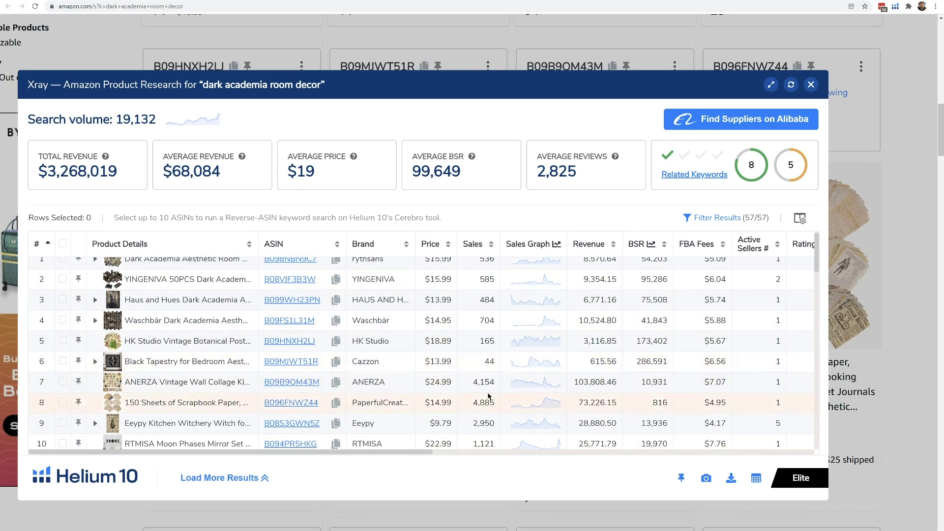
{"action": "scroll", "coordinate": [487, 384], "scroll_direction": "down", "scroll_amount": 3}
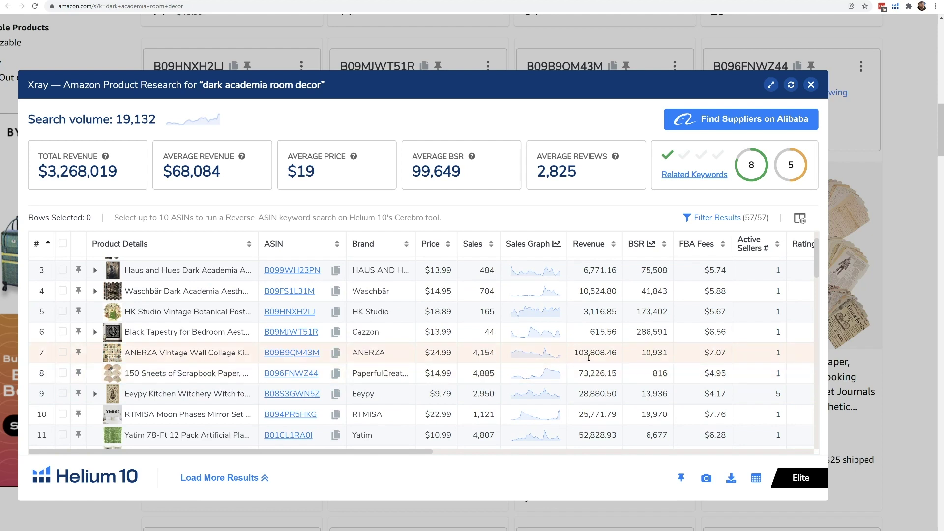
Select the ANERZA Vintage Wall Collage Kit in the Xray results and run a Cerebro keyword search on it
{"action": "mouse_move", "coordinate": [300, 353]}
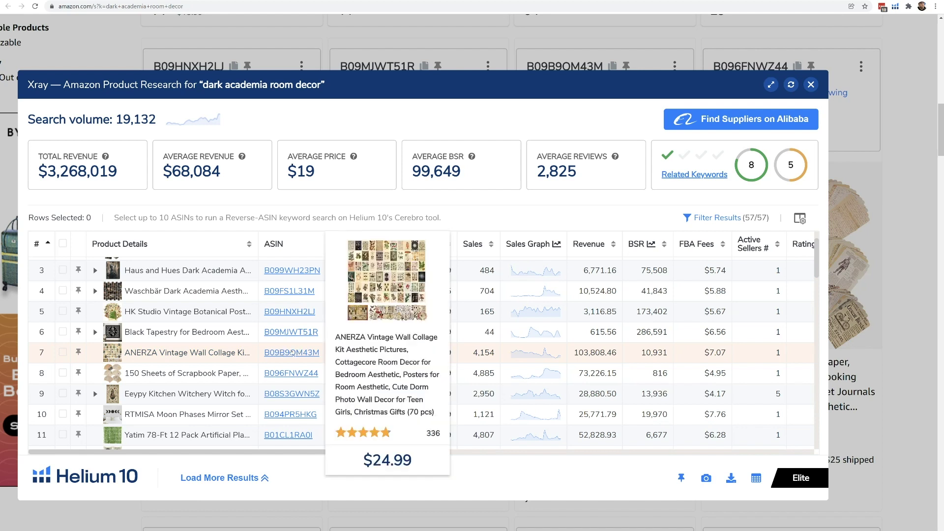
{"action": "left_click", "coordinate": [62, 353]}
{"action": "left_click", "coordinate": [186, 218]}
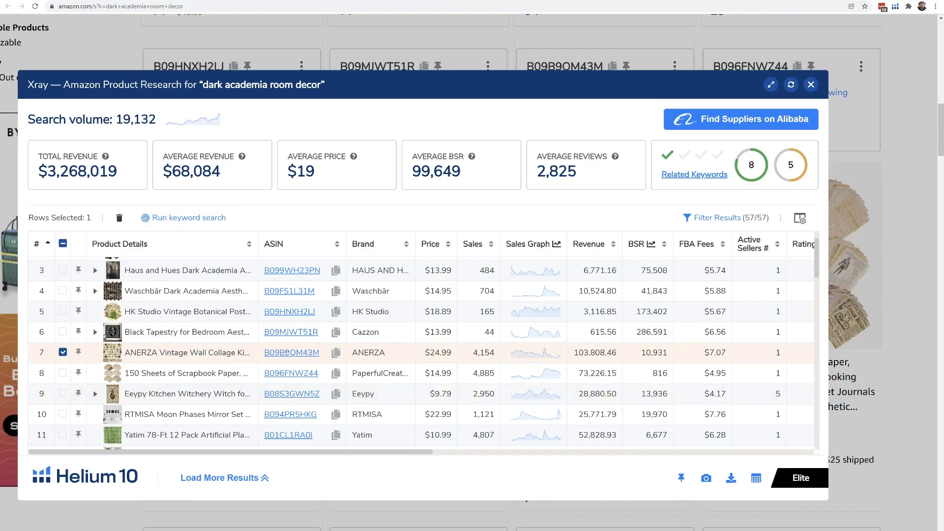
{"action": "mouse_move", "coordinate": [300, 353]}
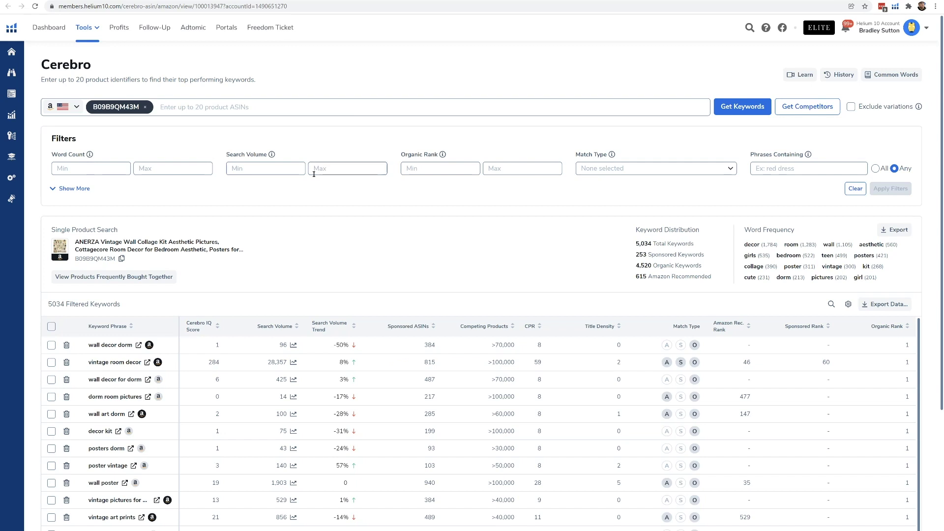
Filter the collage kit's Cerebro keywords to a minimum search volume of 1000 and organic rank 1 to 10, and review the list
{"action": "left_click", "coordinate": [263, 167]}
{"action": "type", "text": "1000"}
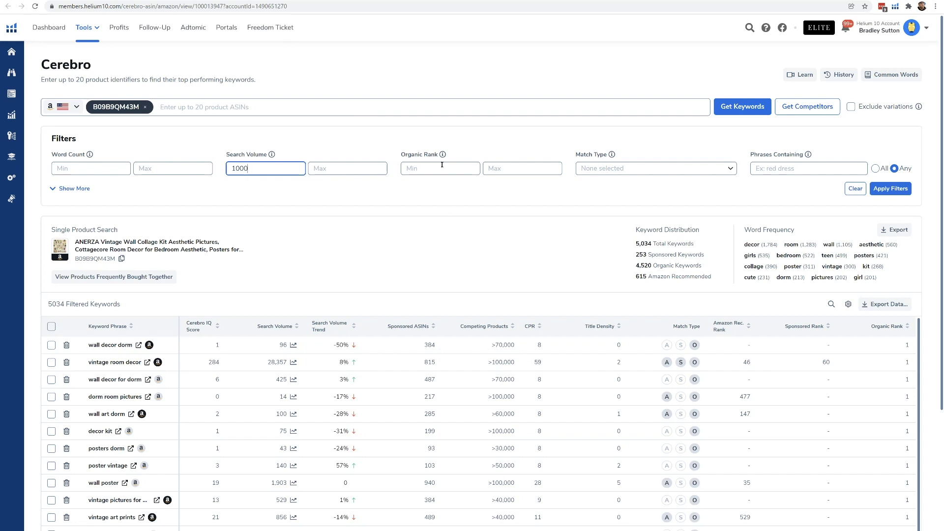
{"action": "left_click", "coordinate": [442, 166]}
{"action": "type", "text": "1"}
{"action": "key", "text": "Tab"}
{"action": "type", "text": "0"}
{"action": "key", "text": "BackSpace"}
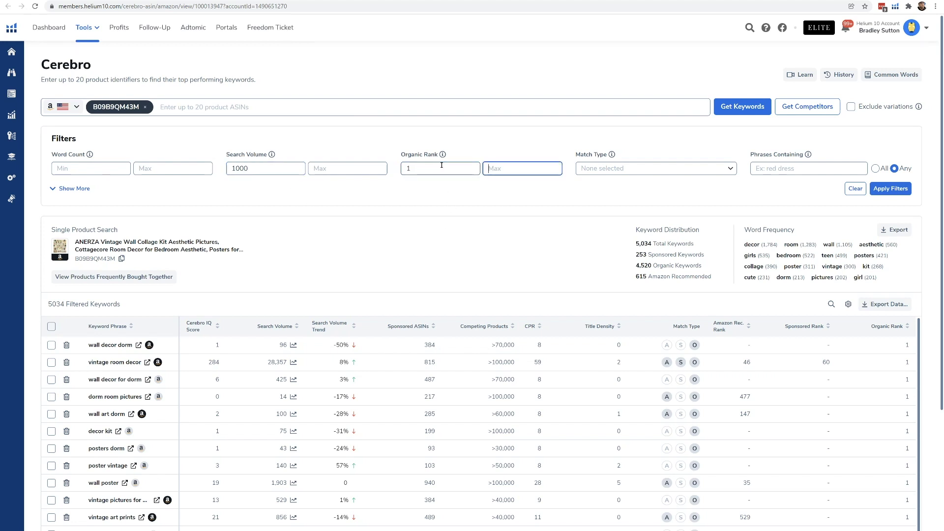
{"action": "type", "text": "10"}
{"action": "left_click", "coordinate": [890, 189]}
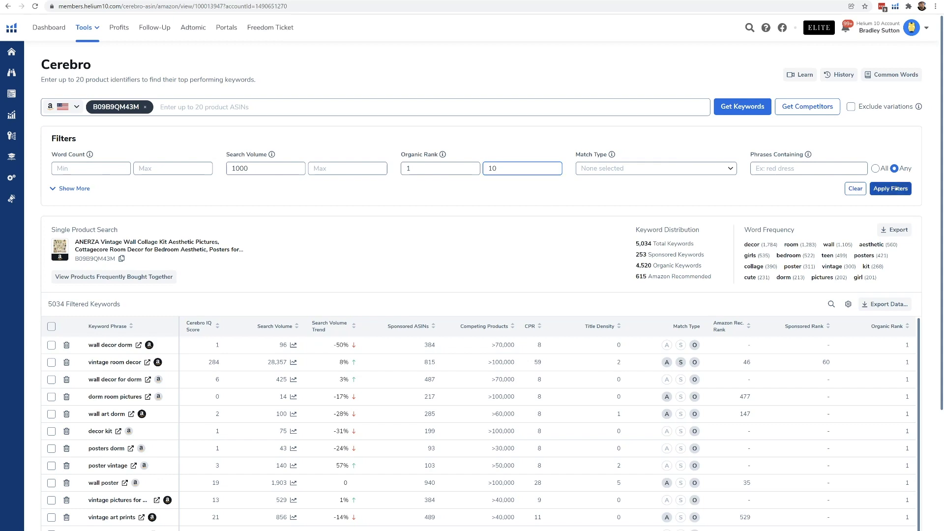
{"action": "scroll", "coordinate": [777, 263], "scroll_direction": "down", "scroll_amount": 3}
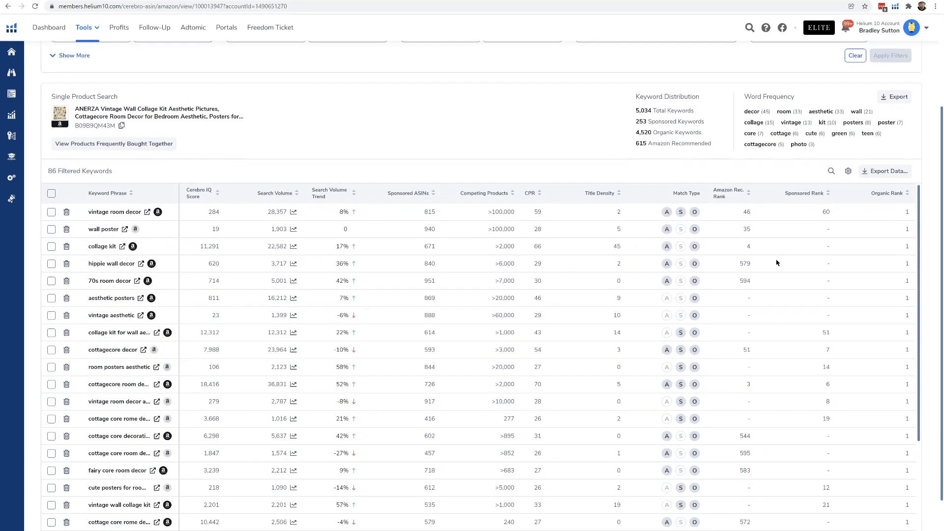